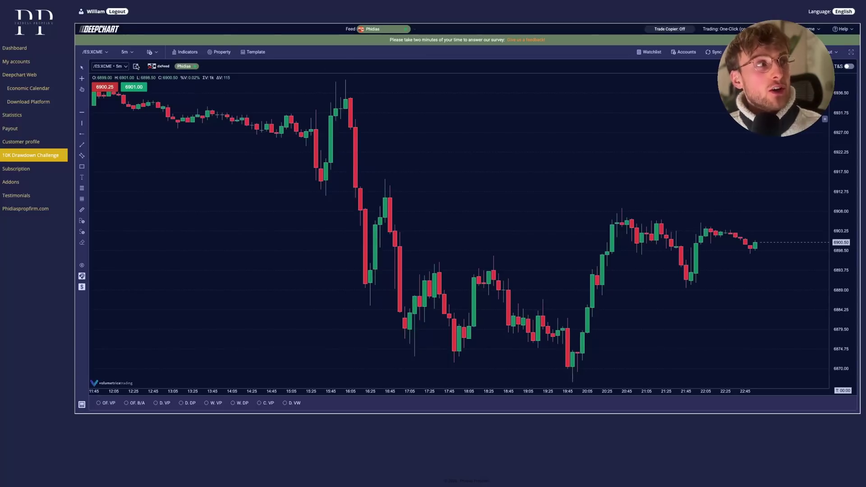
Pop the /ES:XCME 5-minute chart out into its own full-screen window
click(136, 67)
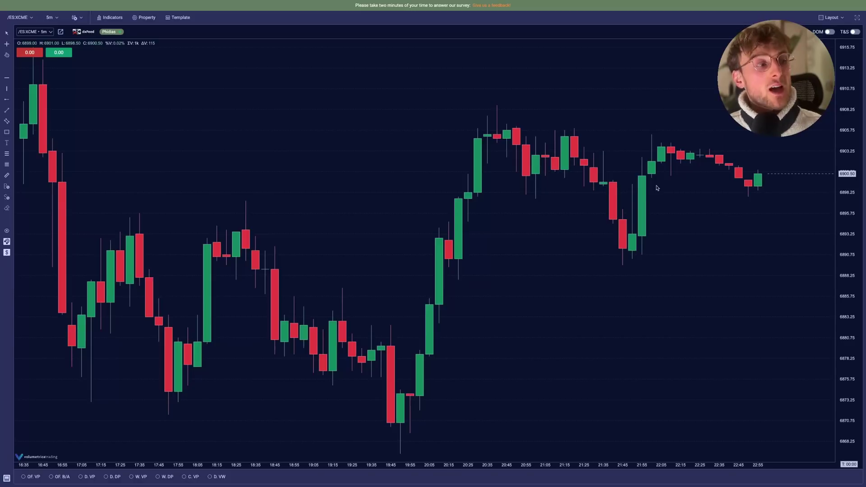
scroll(172, 425, up, 1)
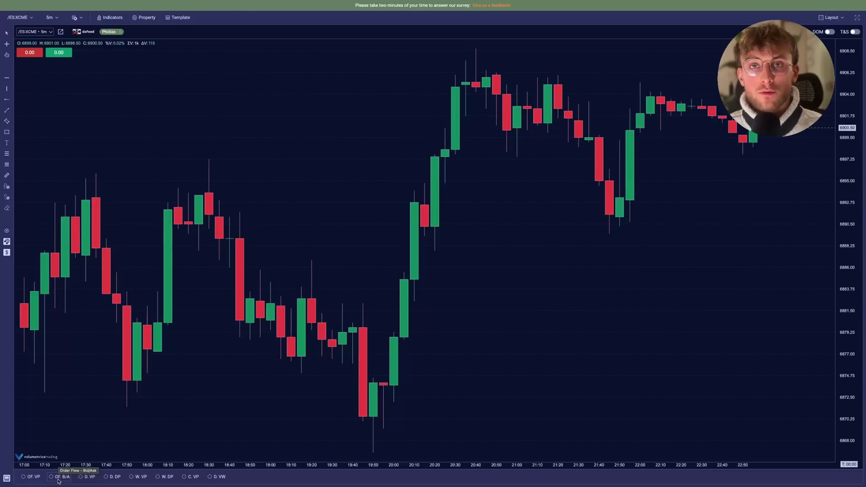
Turn on the OF. B/A footprint and zoom in until bid/ask volumes are readable
click(58, 478)
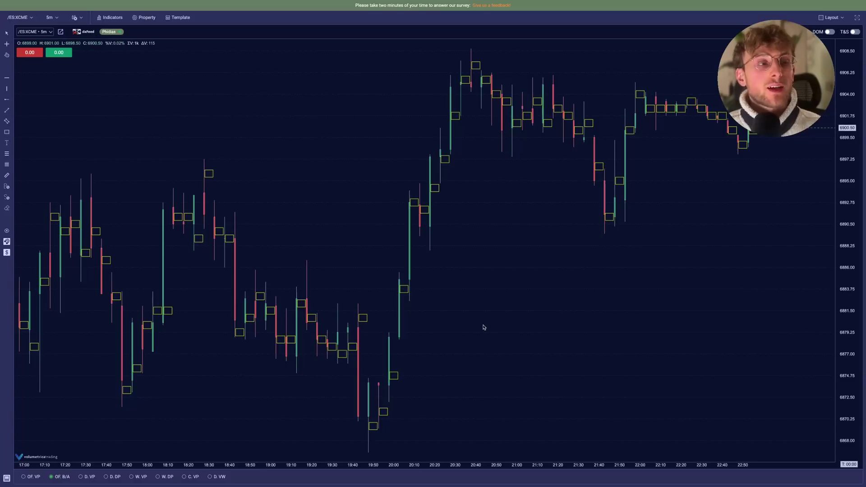
scroll(720, 465, up, 2)
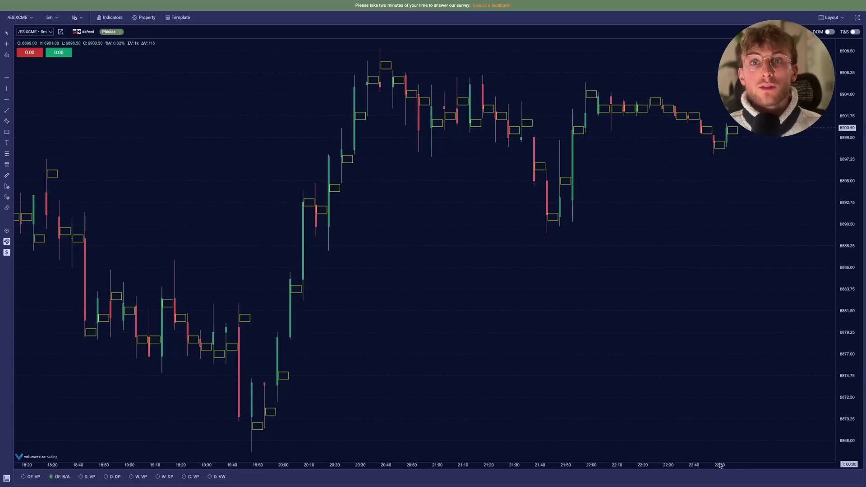
scroll(720, 465, up, 4)
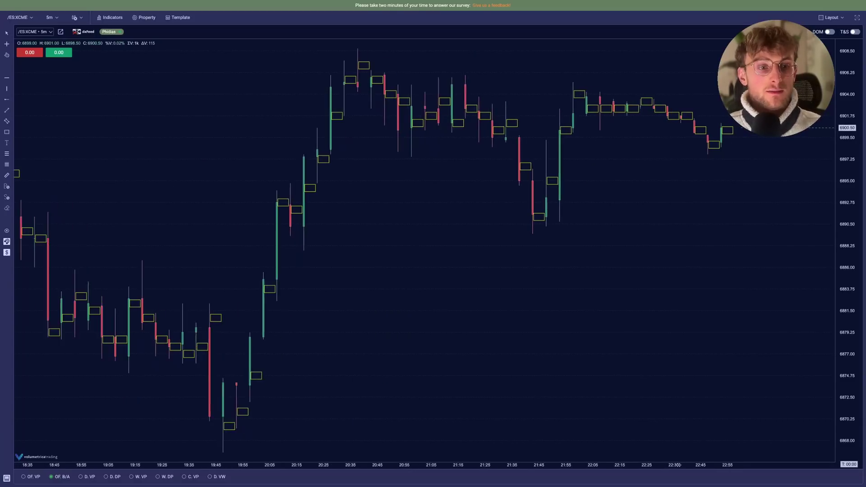
scroll(599, 261, up, 1)
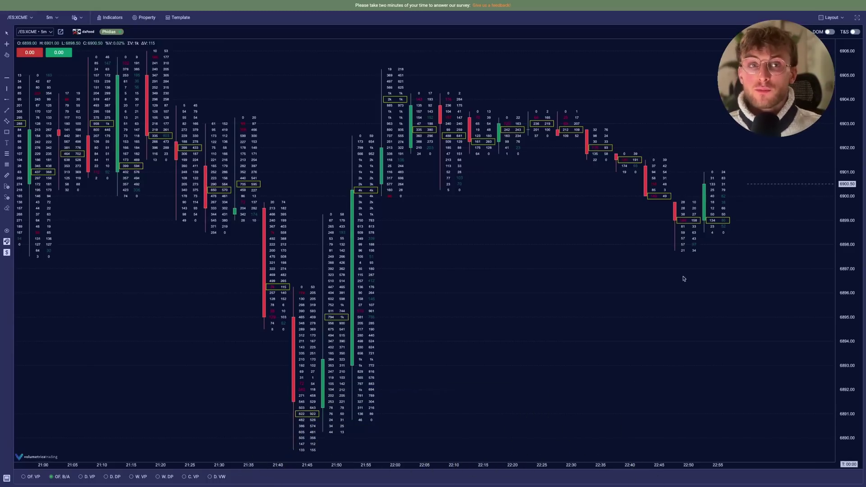
Turn off OF. B/A and add Order Flow Analyzer from the Volumes indicators
click(52, 476)
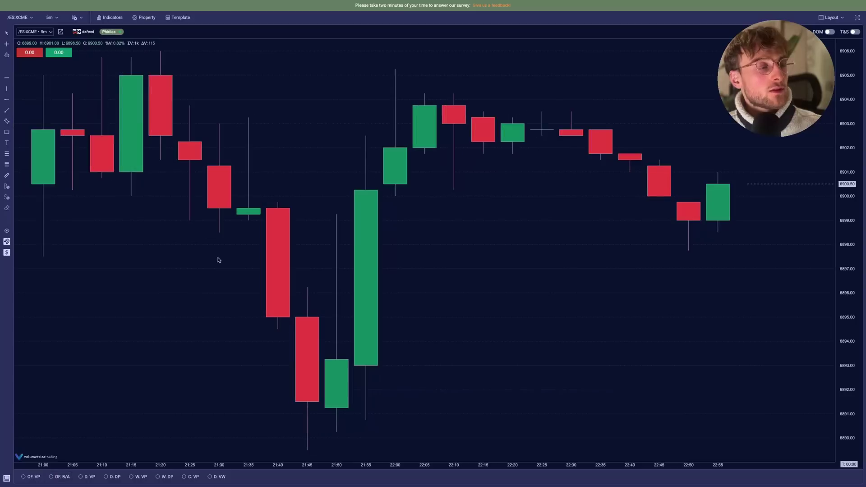
click(111, 17)
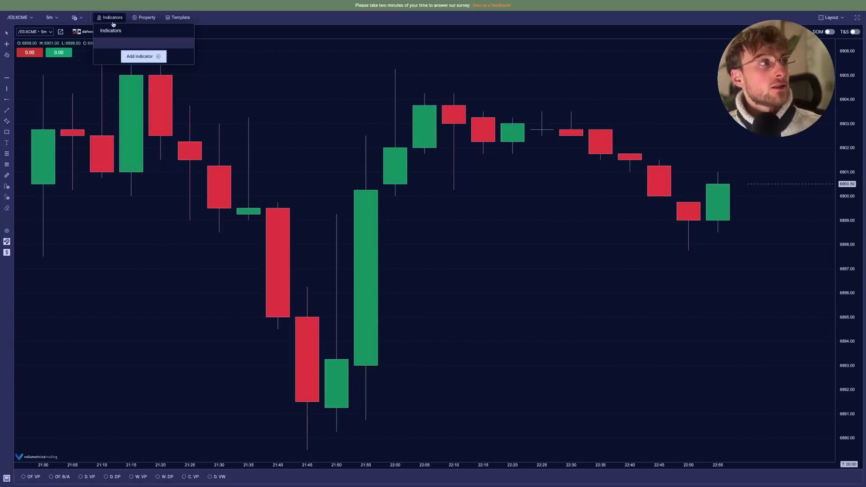
click(138, 60)
click(437, 37)
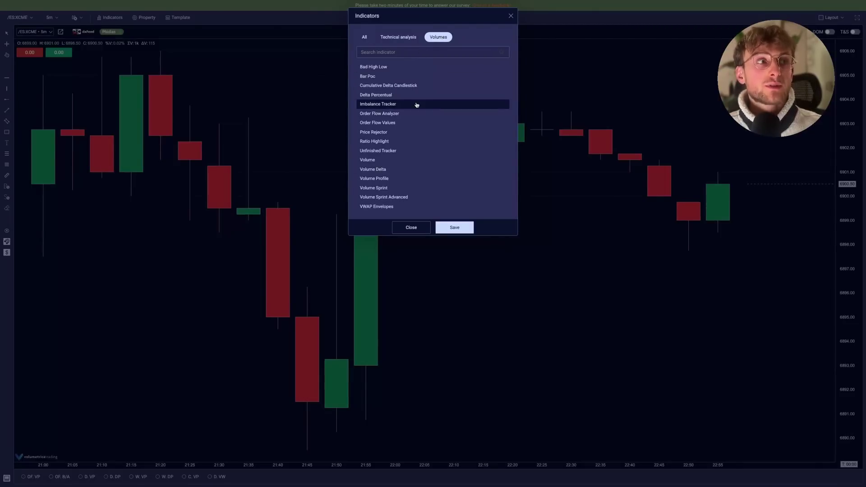
click(390, 116)
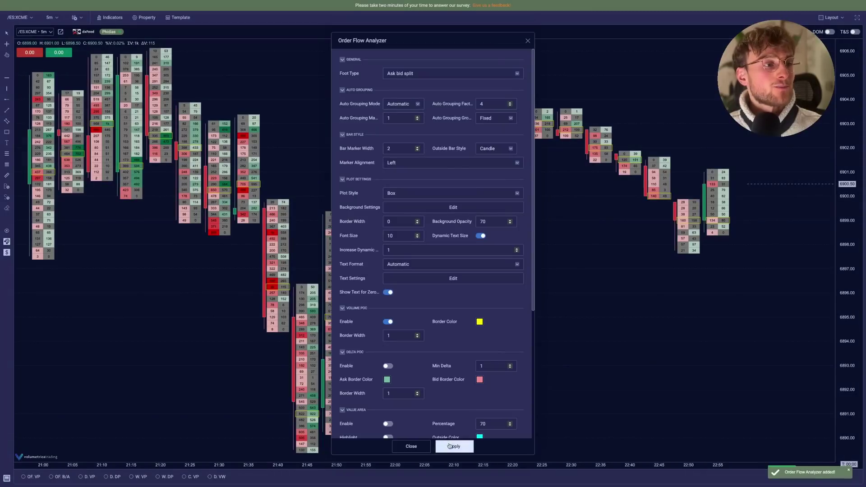
Close the analyzer settings, compare its footprint against OF. B/A, and open the indicator list
click(411, 446)
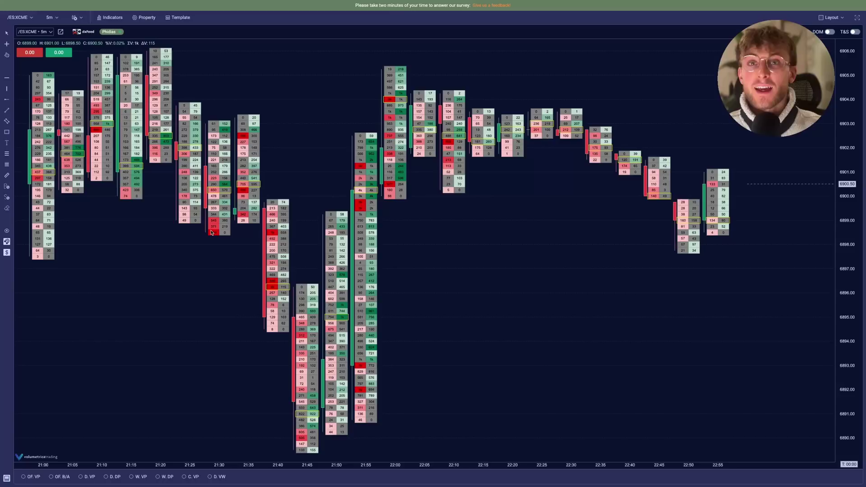
click(52, 477)
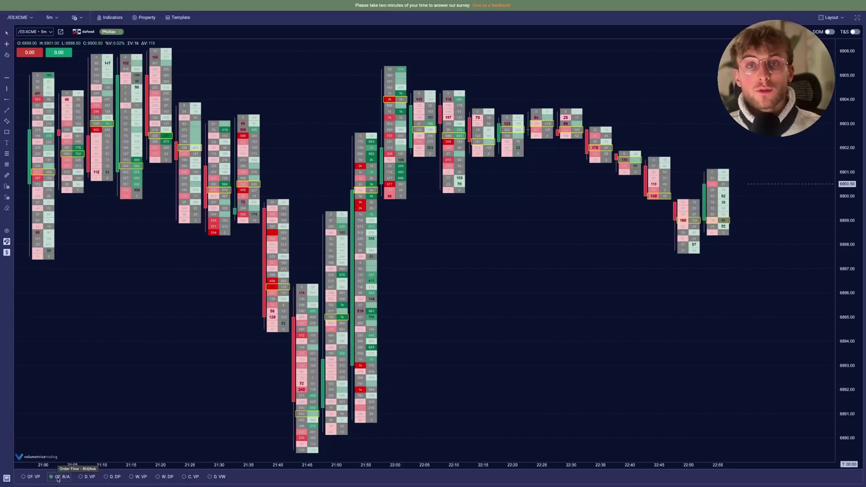
double_click(57, 478)
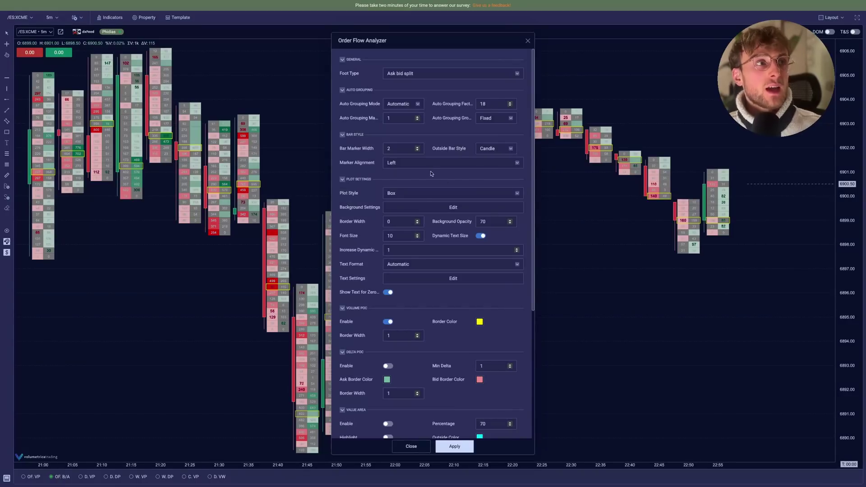
scroll(443, 131, down, 5)
scroll(443, 131, up, 5)
click(411, 446)
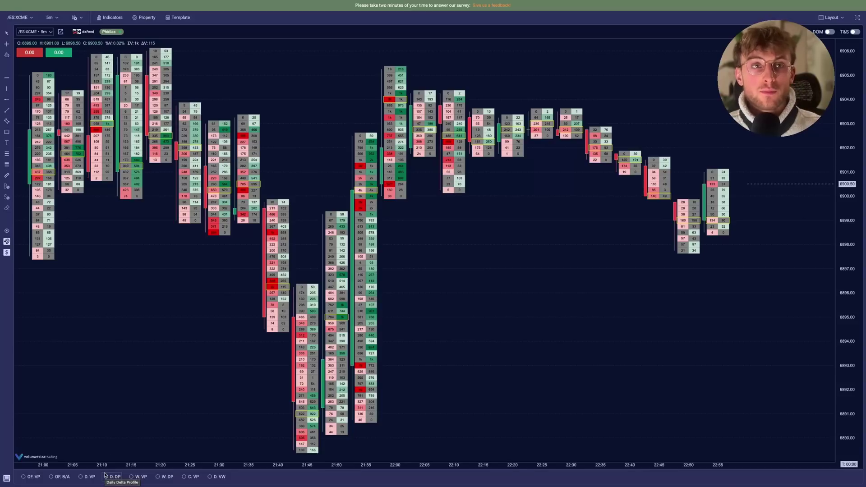
click(109, 17)
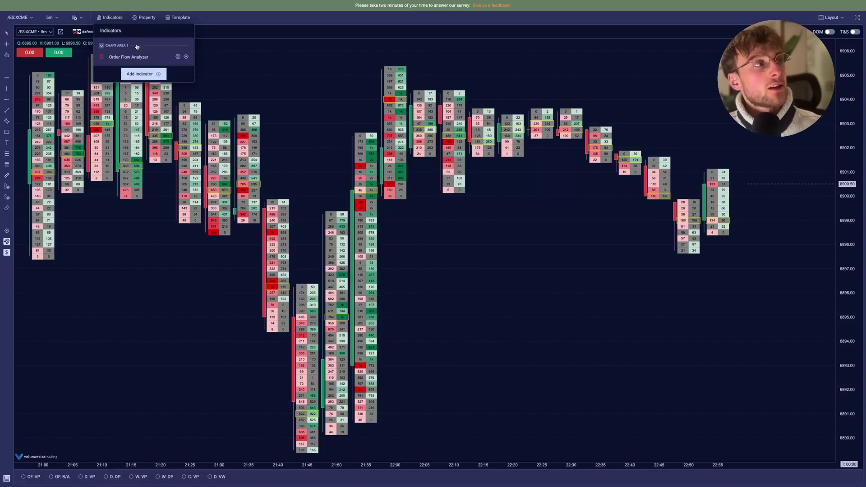
Apply the Volume footprint type in the Order Flow Analyzer settings
click(178, 57)
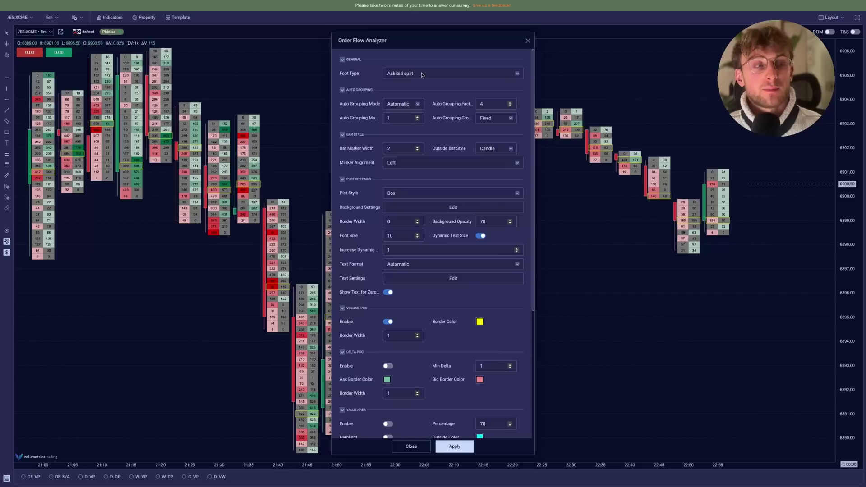
click(422, 75)
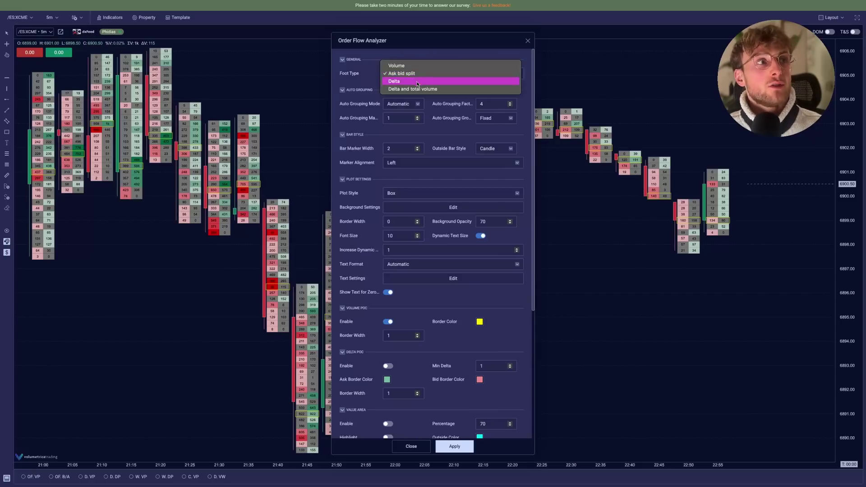
click(420, 64)
click(454, 446)
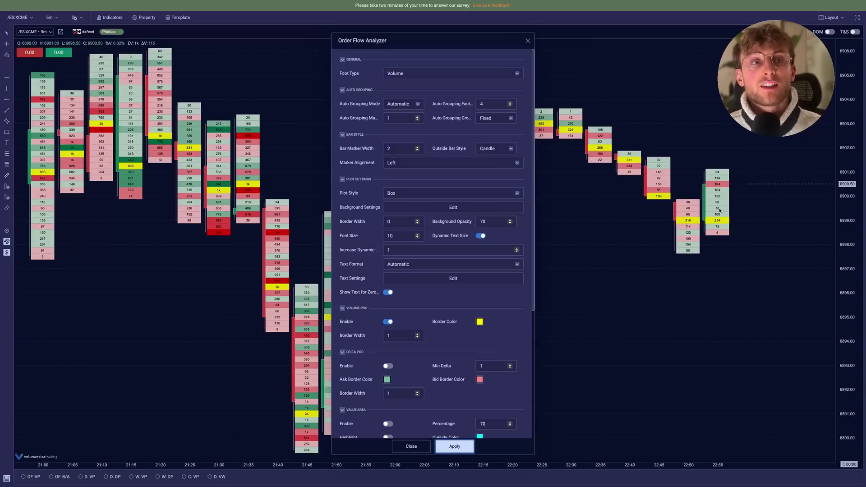
Apply the Delta footprint type, then switch back to Ask bid split
click(500, 75)
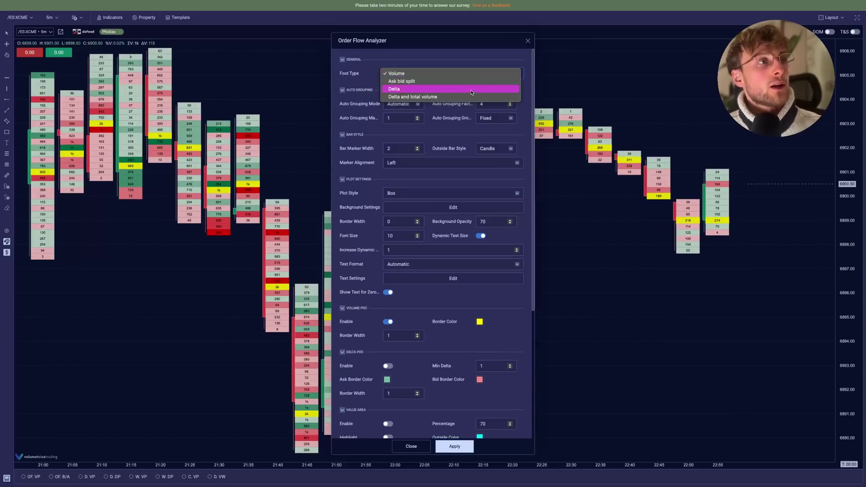
click(466, 92)
click(455, 446)
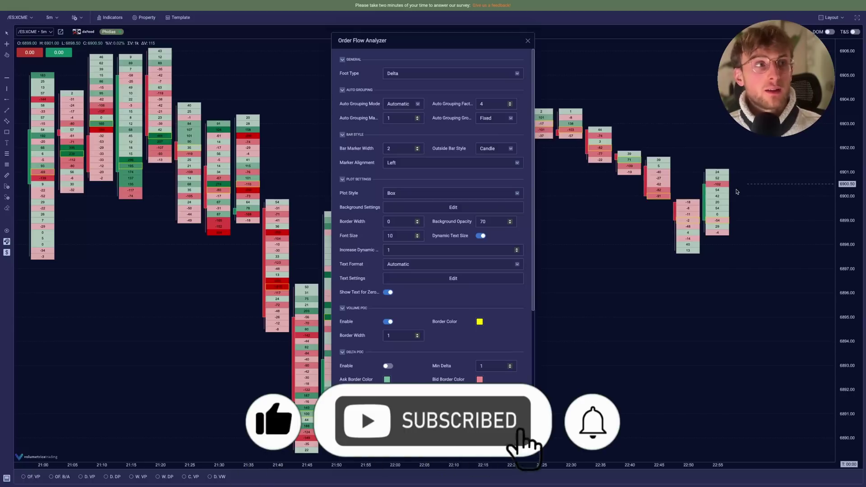
click(517, 73)
click(464, 66)
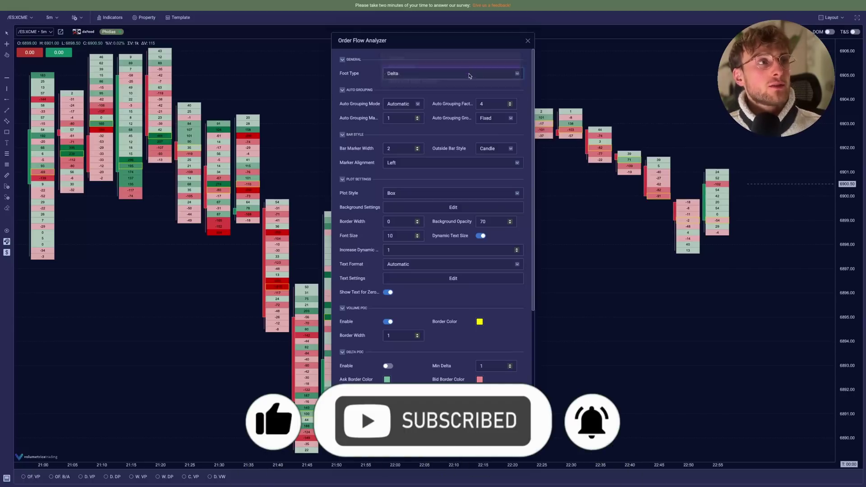
click(455, 446)
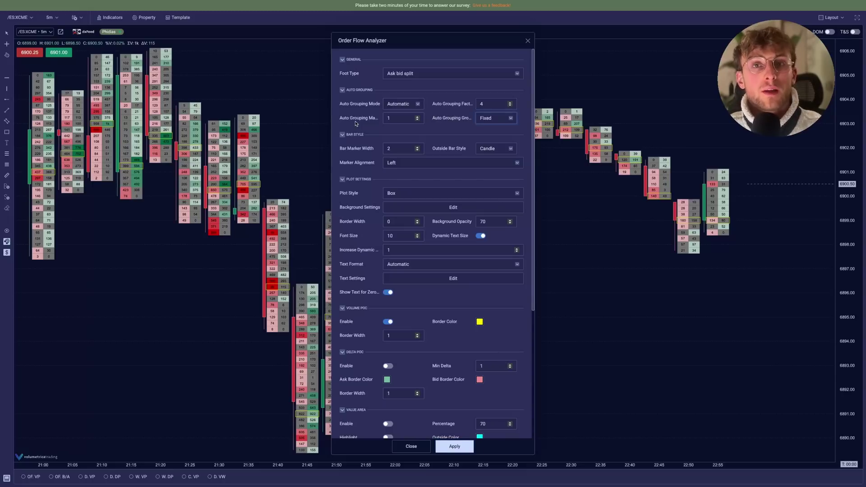
Collapse Auto Grouping and preview Body outside bars before restoring Candle
click(342, 90)
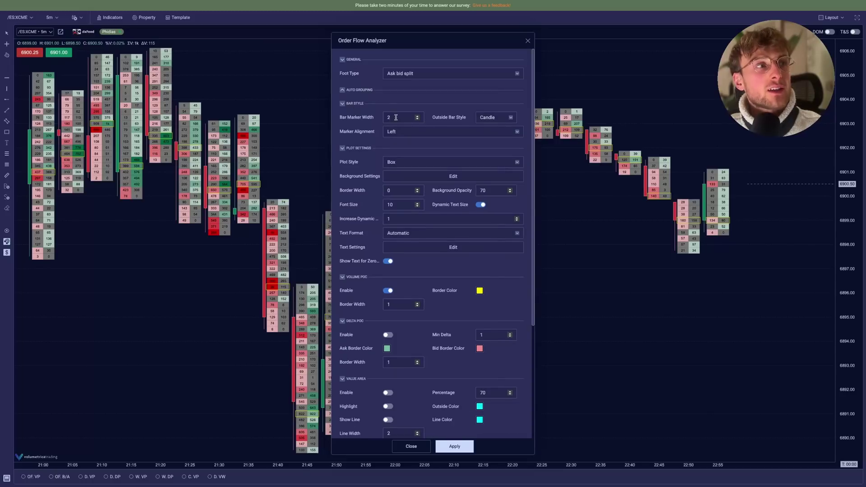
click(495, 118)
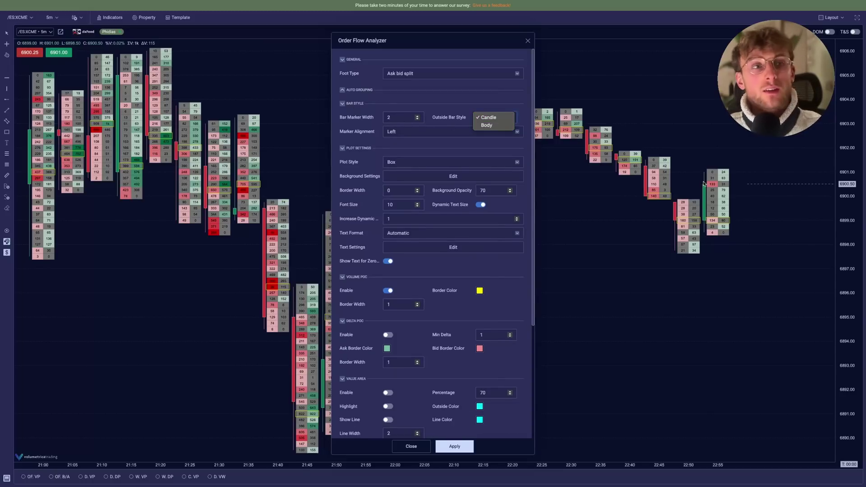
click(489, 118)
click(454, 446)
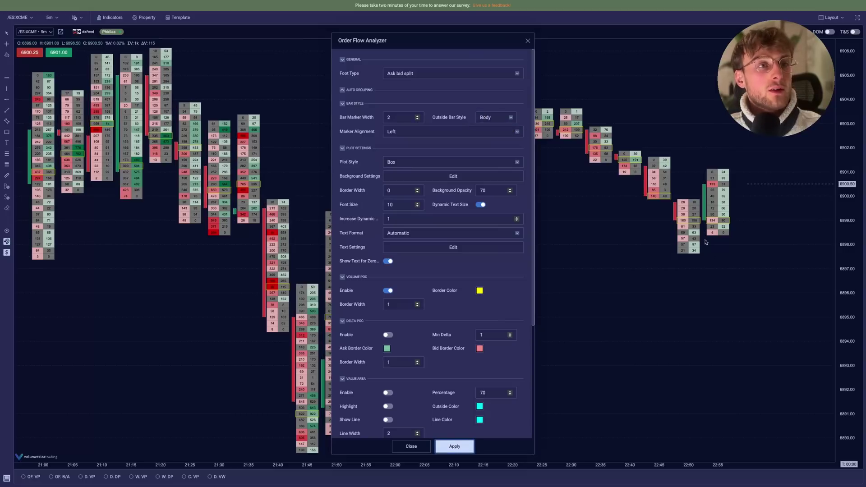
click(494, 118)
click(490, 108)
click(455, 447)
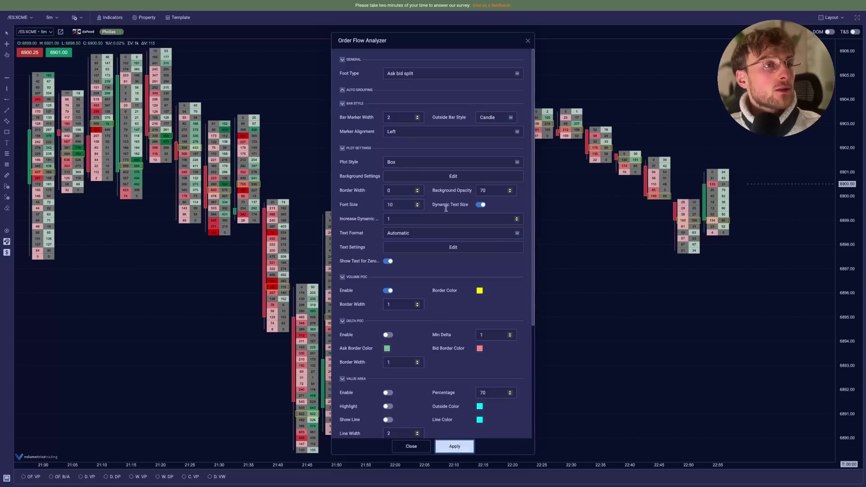
Preview centred markers, then restore Marker Alignment to Left
click(404, 133)
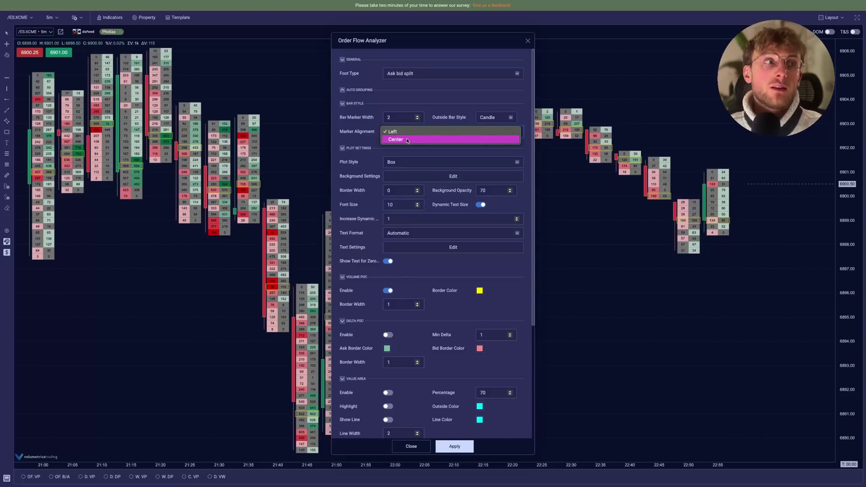
click(407, 139)
click(455, 446)
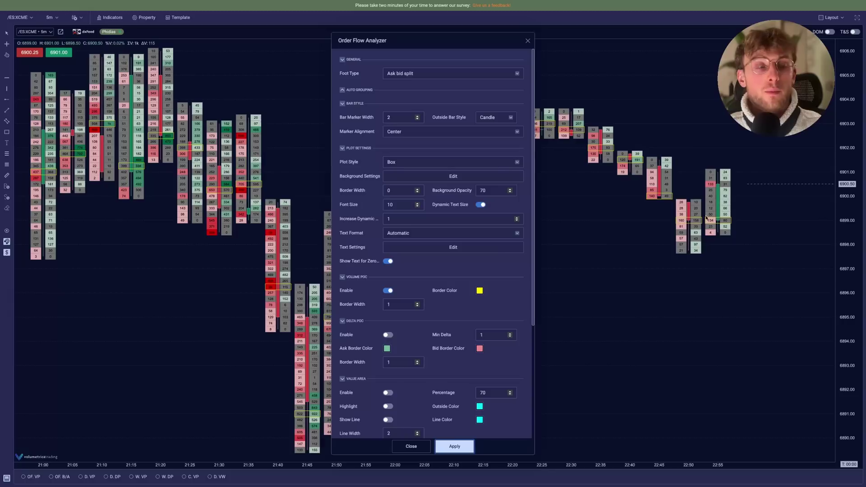
click(466, 134)
click(466, 132)
click(454, 446)
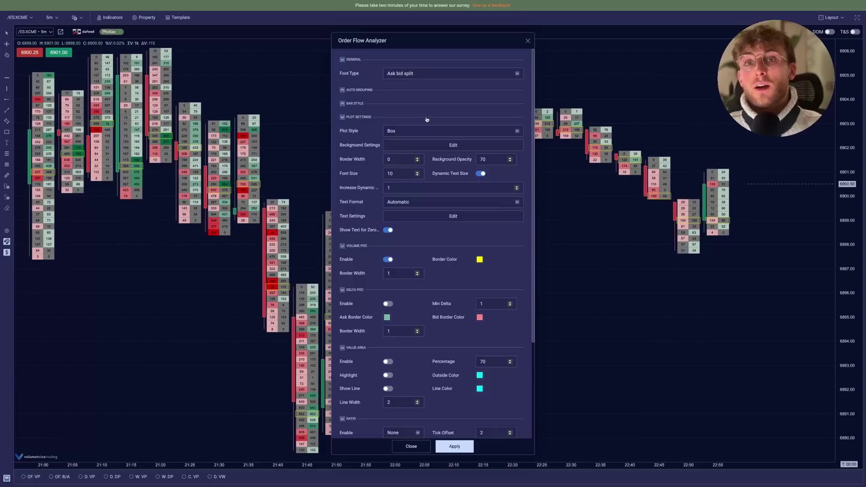
Try the Profile plot style, then set the footprint Plot Style to Box
click(405, 134)
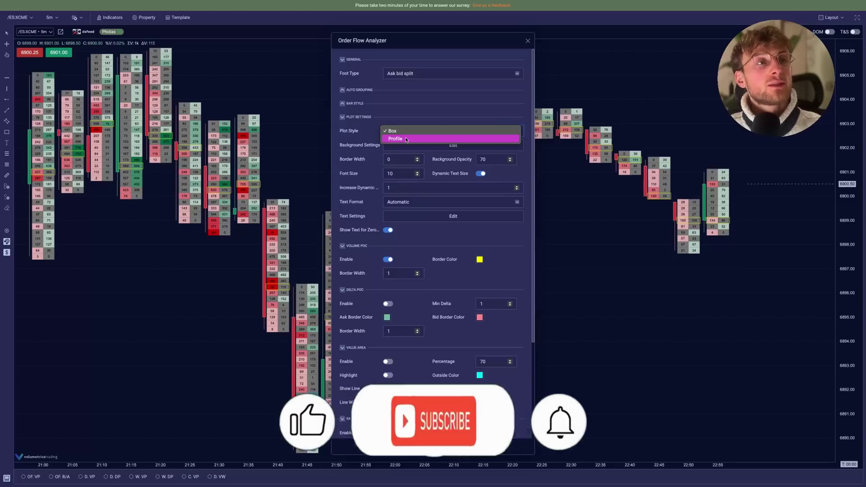
click(405, 139)
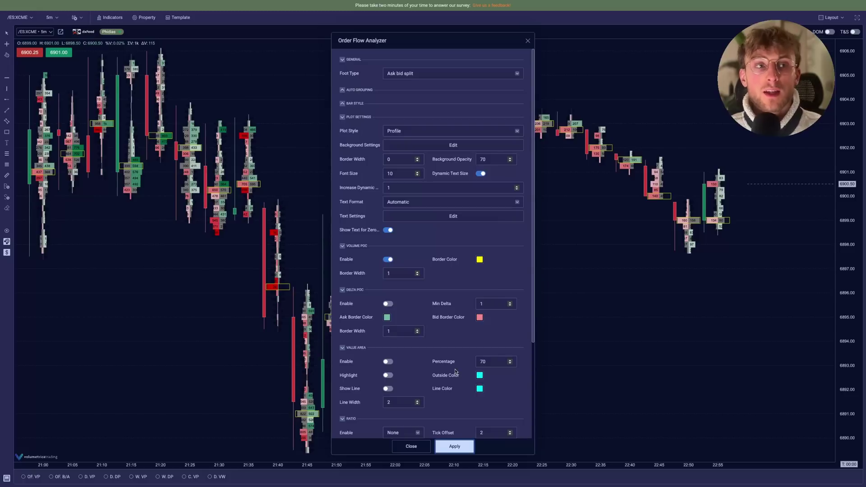
click(452, 131)
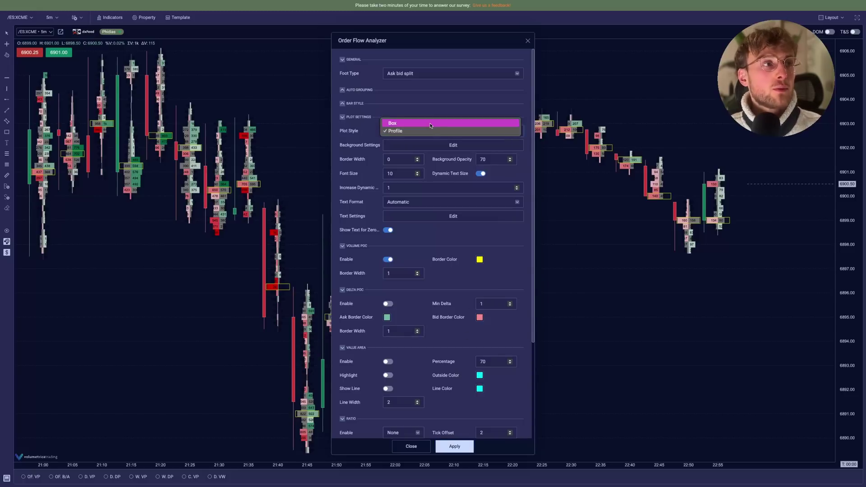
click(430, 120)
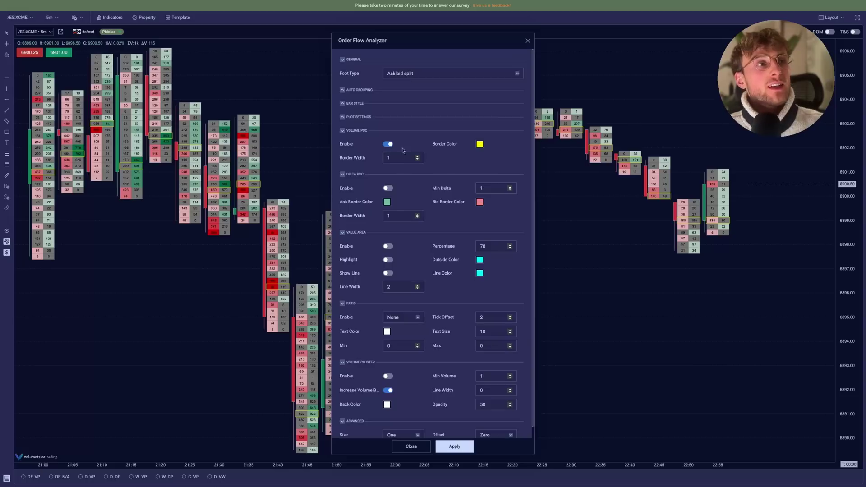
Preview without Volume POC, re-apply the yellow width-1 outlines, and collapse the section
click(387, 144)
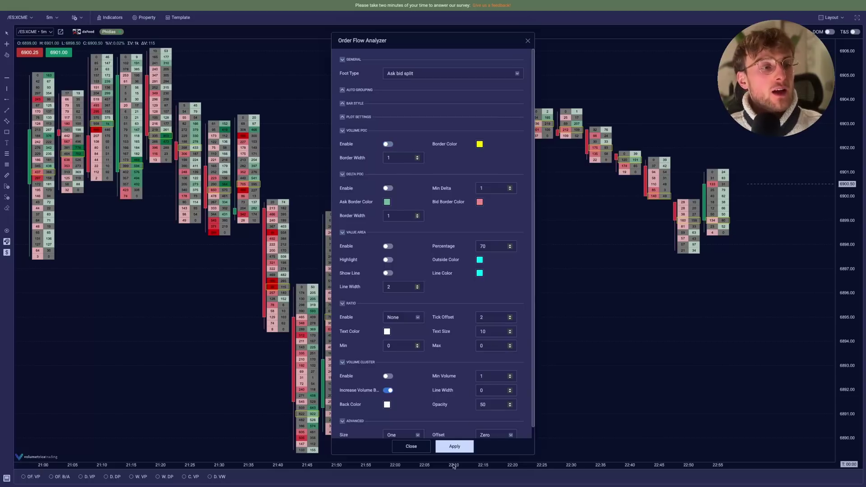
click(454, 446)
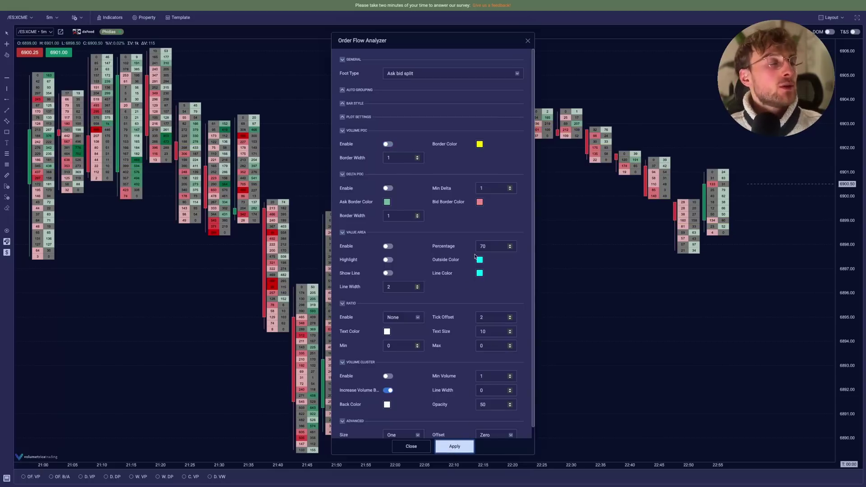
click(388, 144)
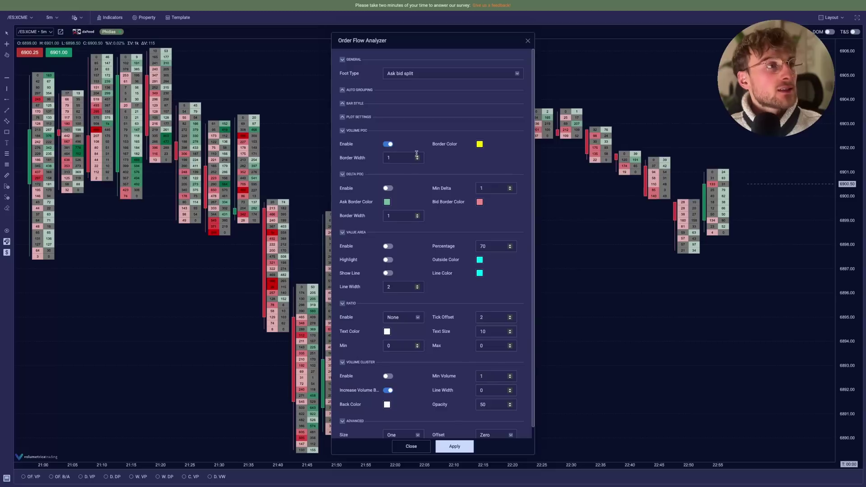
click(454, 446)
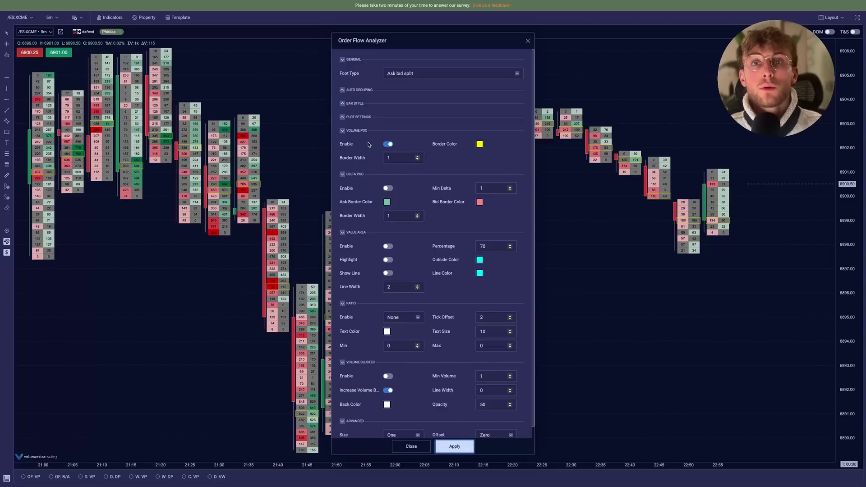
click(345, 131)
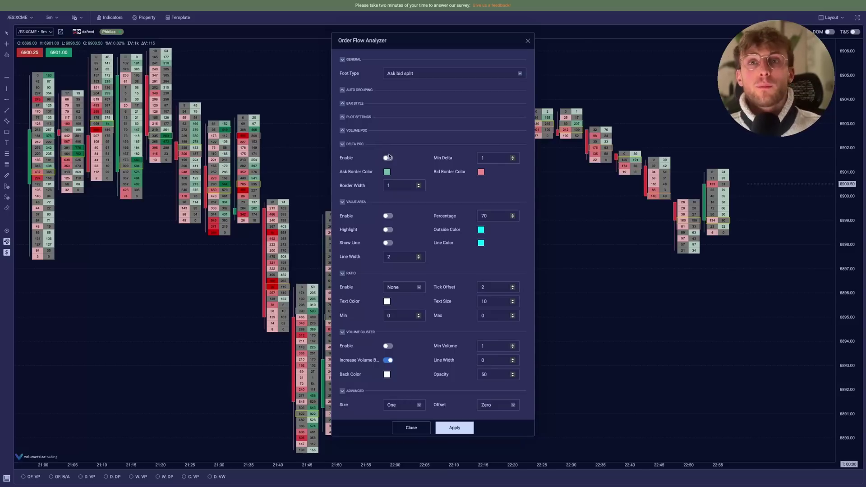
Enable Delta POC outlines with border width 3 and collapse the Delta POC section
click(388, 157)
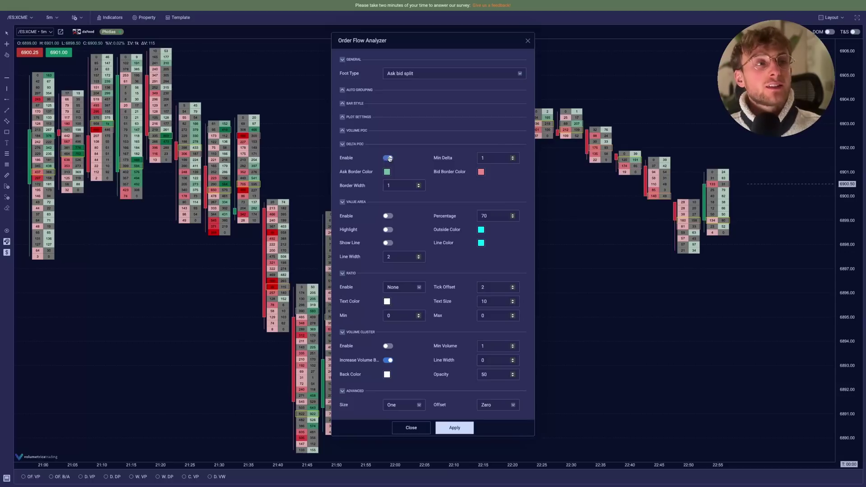
click(455, 429)
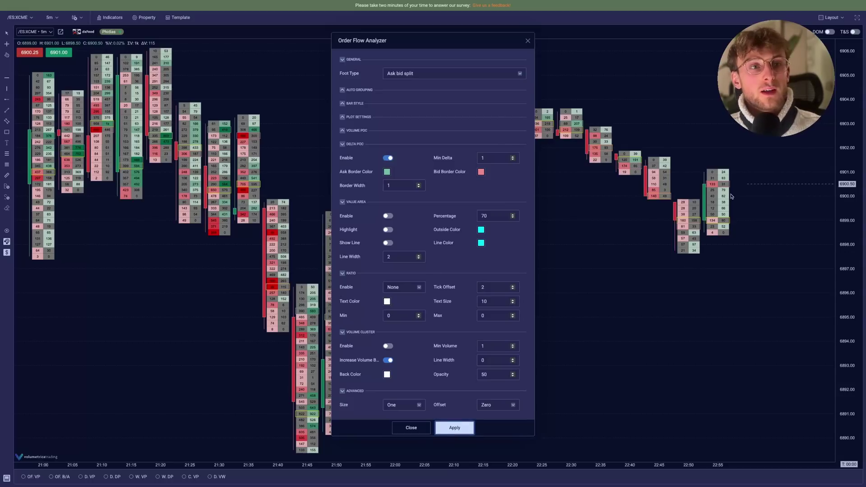
click(419, 183)
click(418, 184)
click(454, 428)
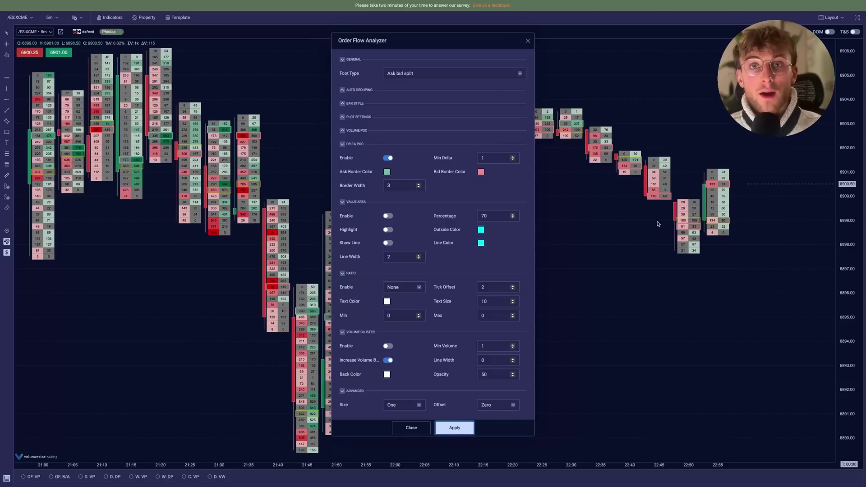
click(342, 144)
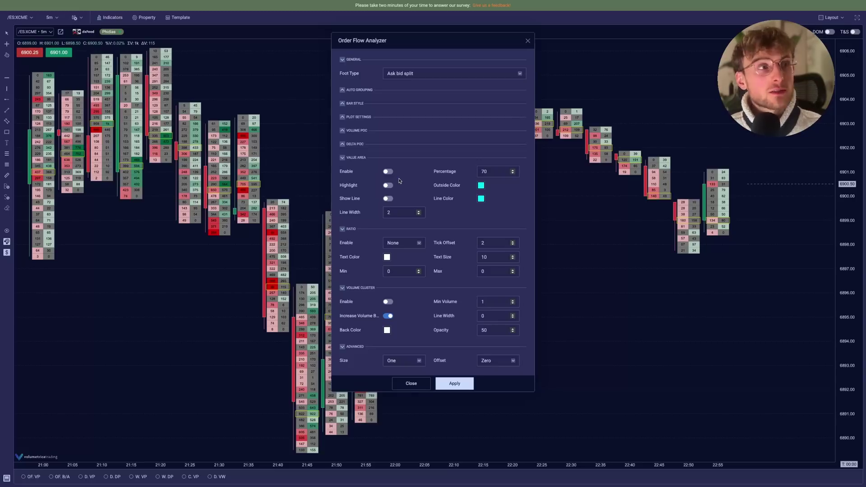
Collapse Value Area, preview Up and down ratio values, then set Ratio to None
click(352, 158)
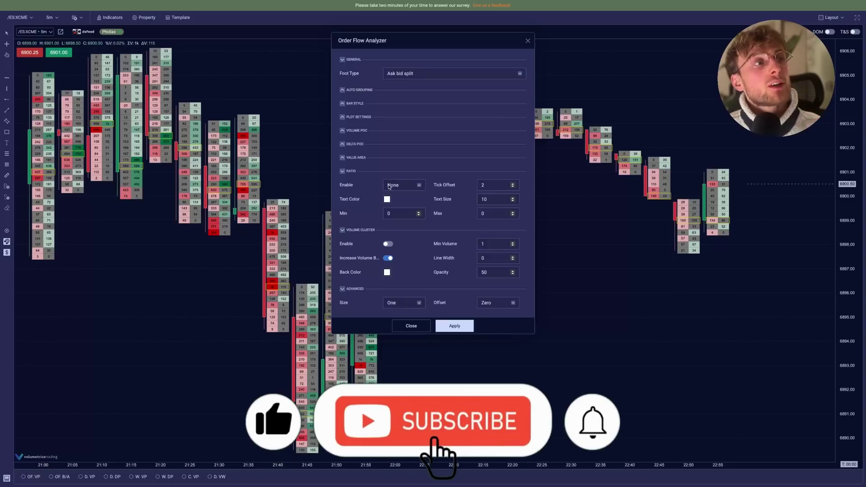
click(389, 186)
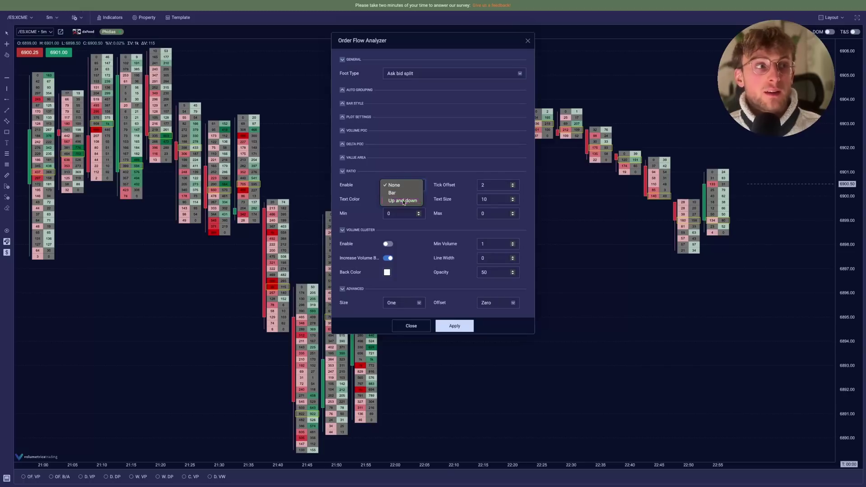
click(403, 201)
click(454, 325)
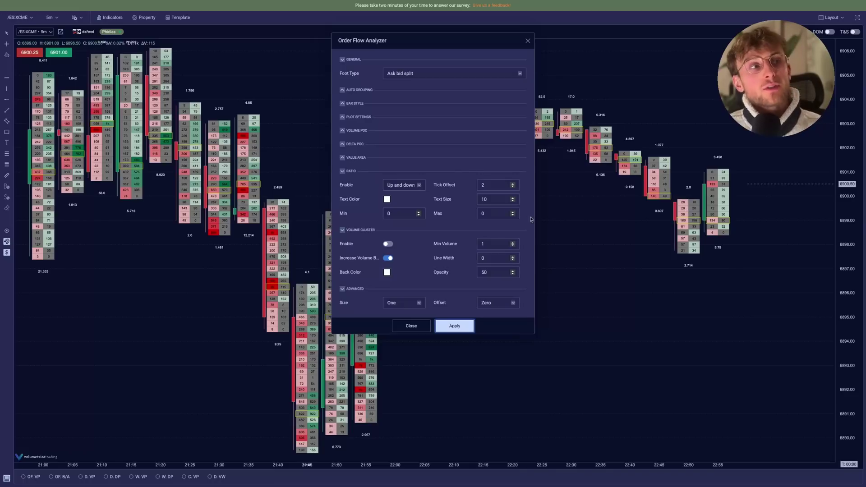
click(411, 187)
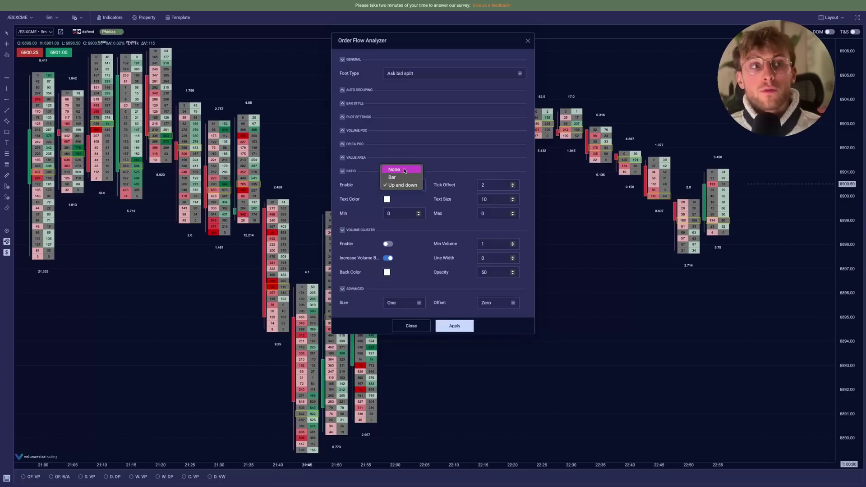
click(403, 170)
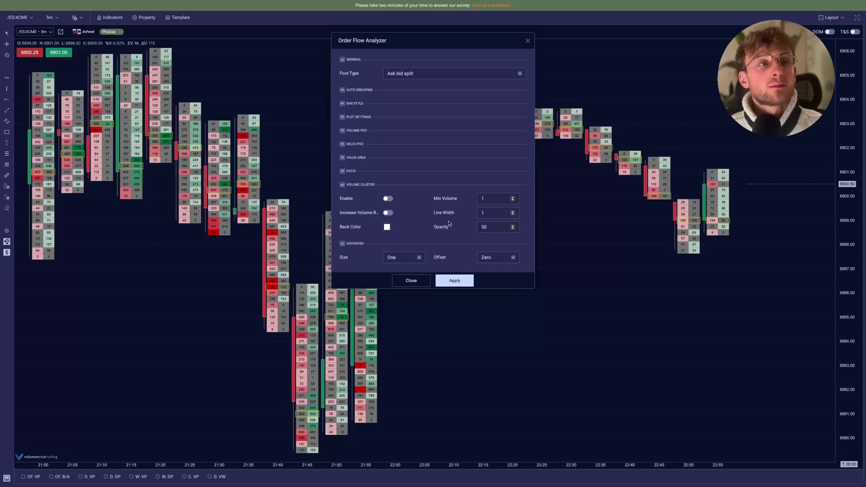
Collapse Volume Cluster, keep the advanced Size at One, and apply the Order Flow Analyzer settings
click(353, 185)
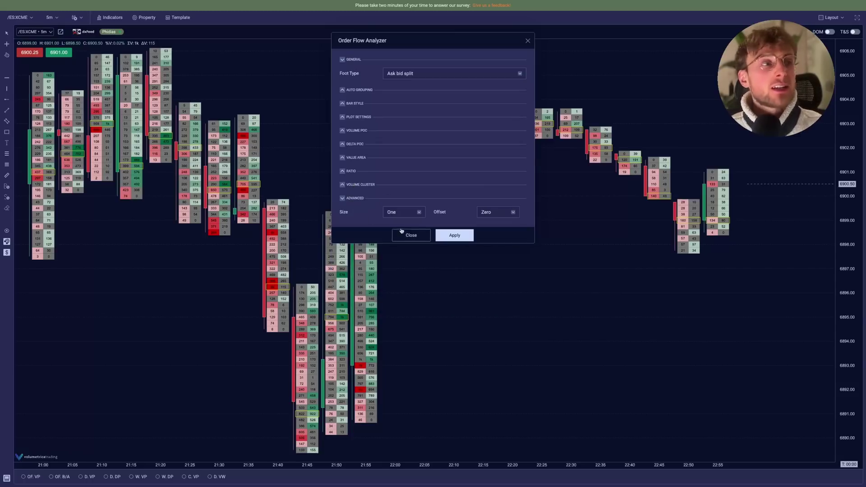
click(404, 213)
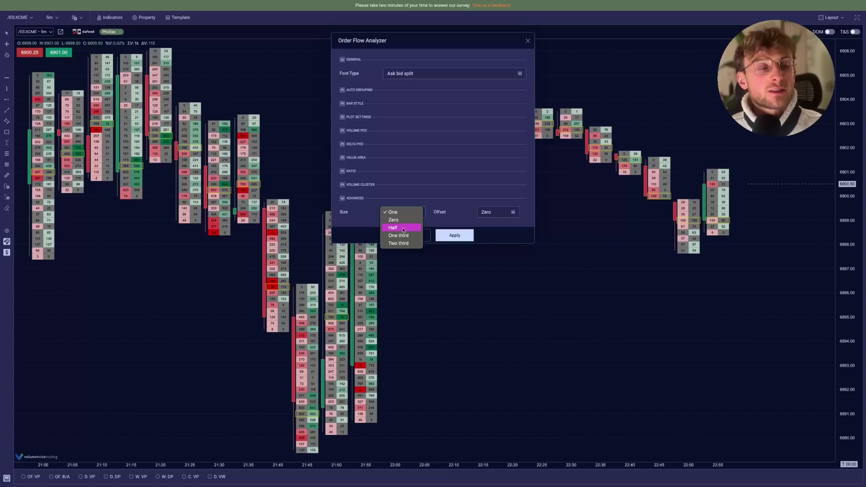
click(412, 201)
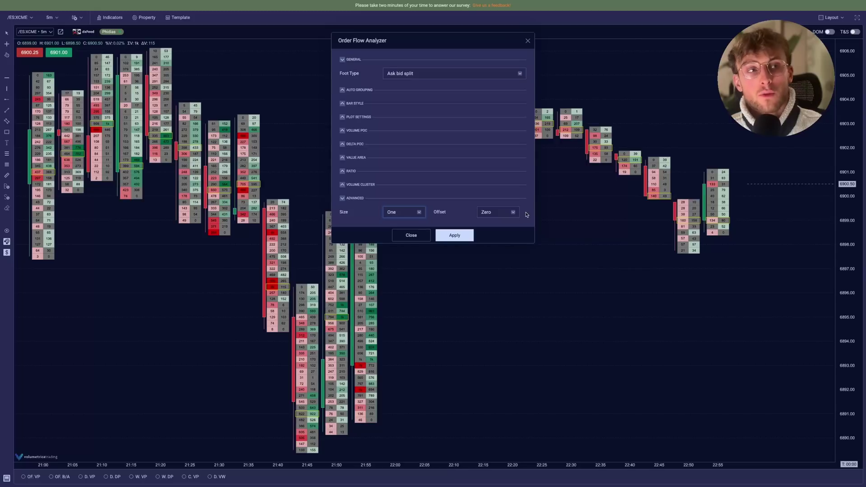
click(455, 235)
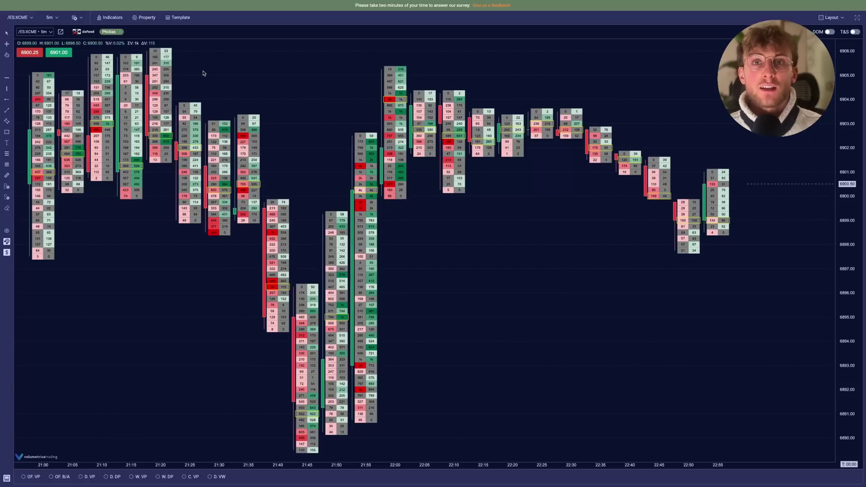
Add the Order Flow Values indicator from the Volumes category of the indicator catalogue
click(114, 20)
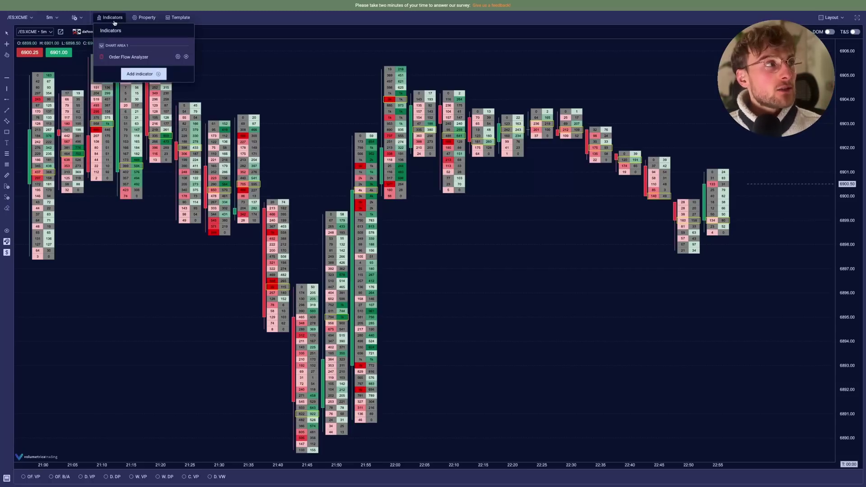
click(141, 74)
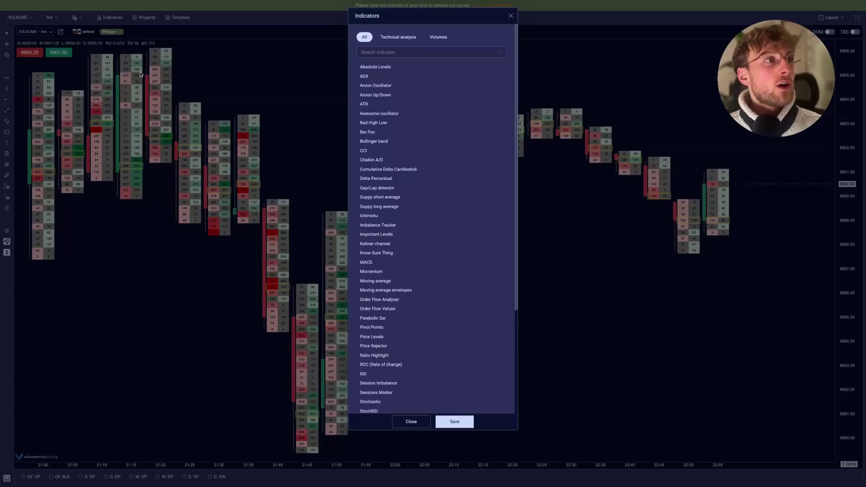
click(438, 39)
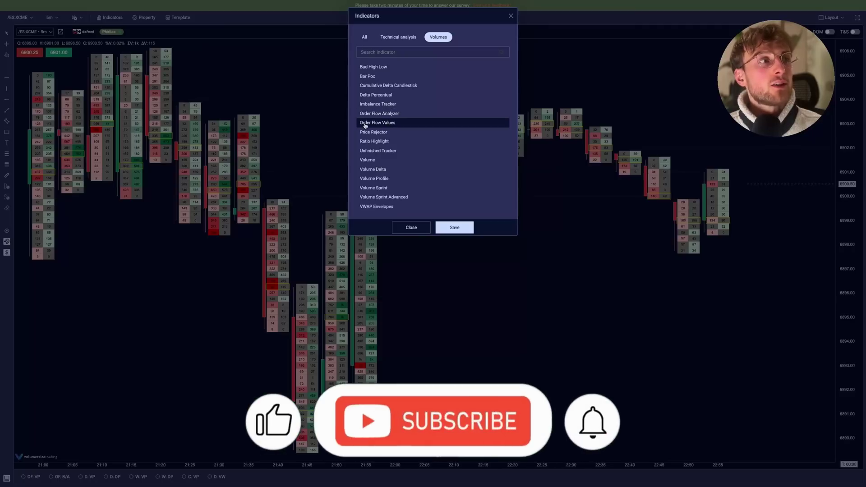
click(379, 124)
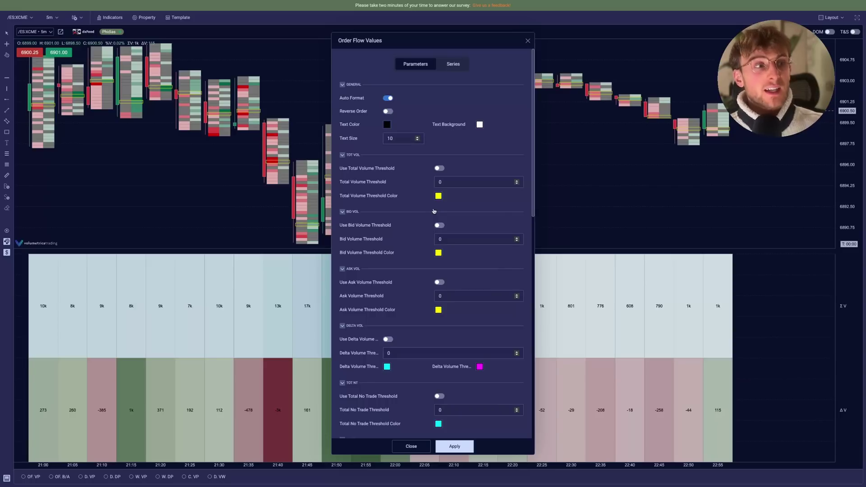
Review the Order Flow Values parameters and series settings, leaving the defaults unchanged
scroll(434, 211, down, 15)
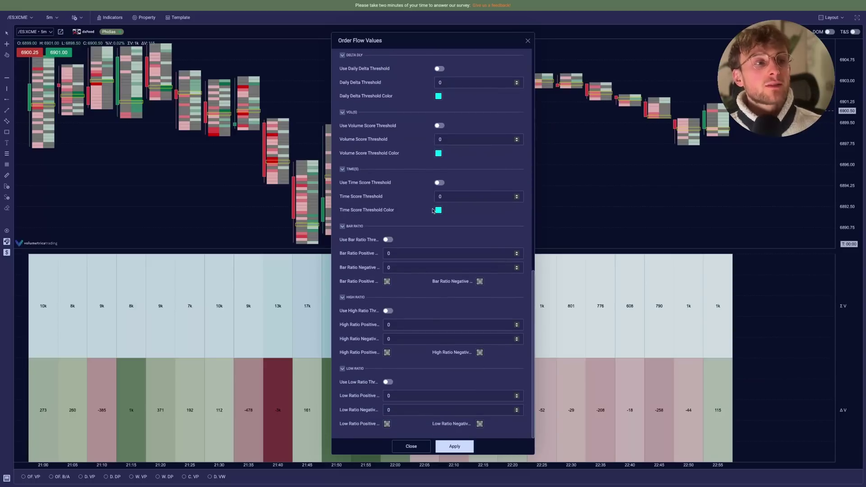
scroll(432, 211, up, 15)
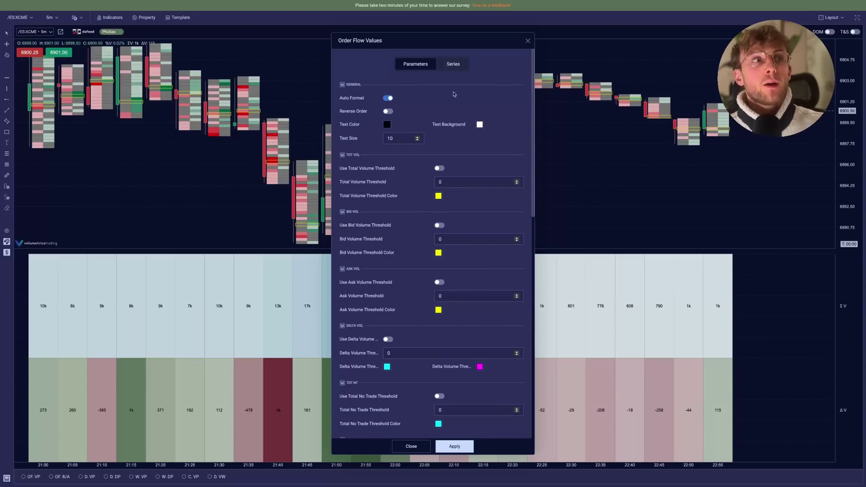
click(454, 67)
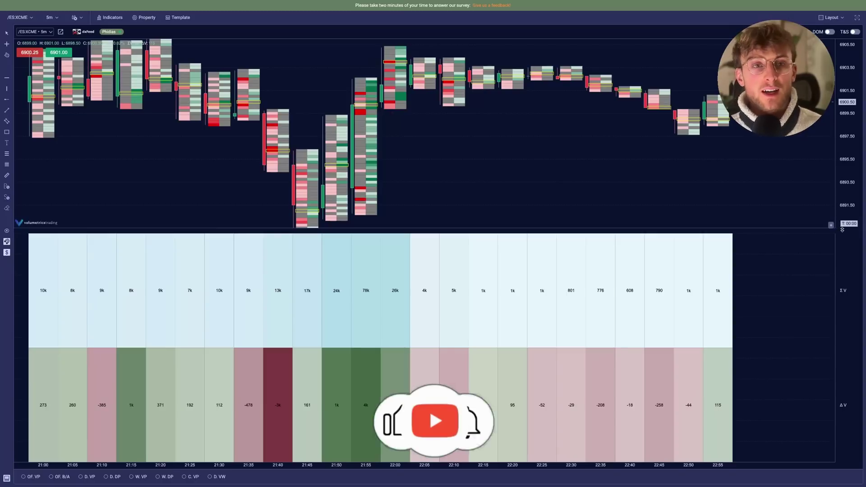
Shrink the Order Flow Values pane to a thin strip and re-frame the footprint bars
drag(836, 228, 824, 413)
scroll(850, 273, down, 3)
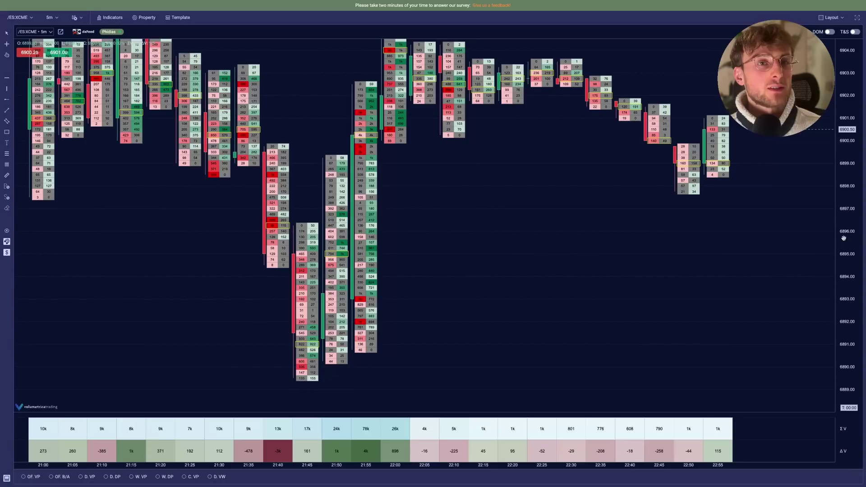
scroll(845, 239, up, 1)
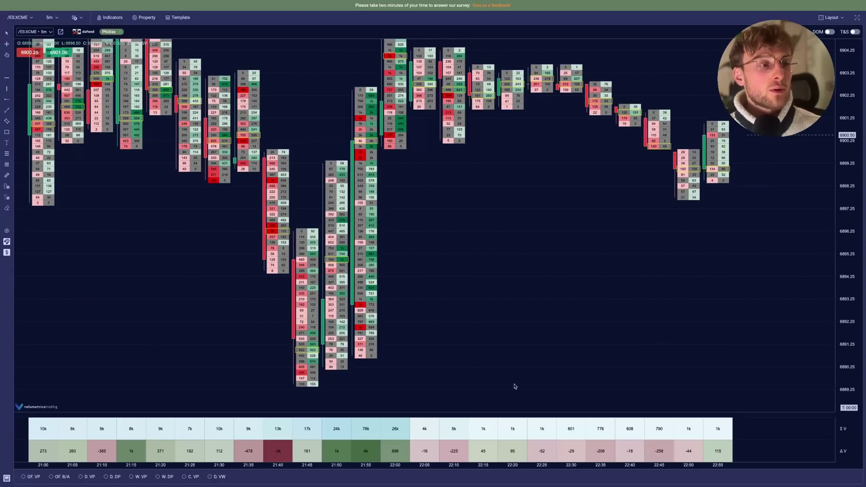
scroll(299, 429, down, 1)
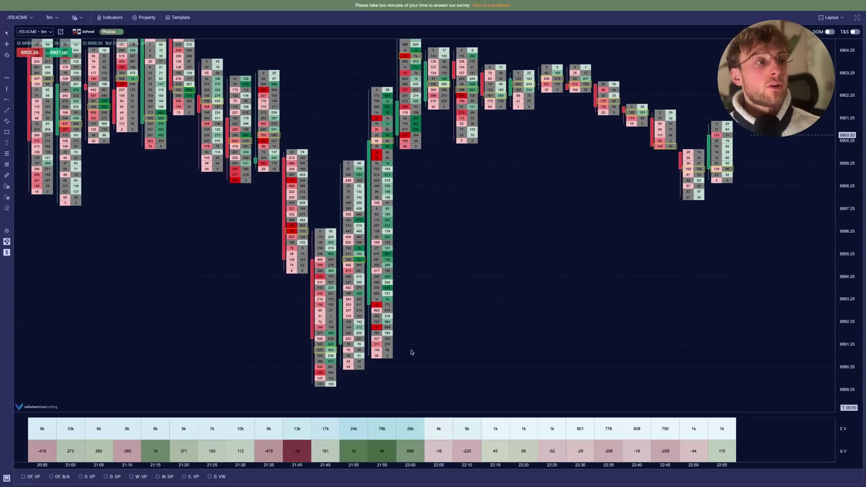
scroll(406, 246, up, 3)
scroll(450, 180, up, 5)
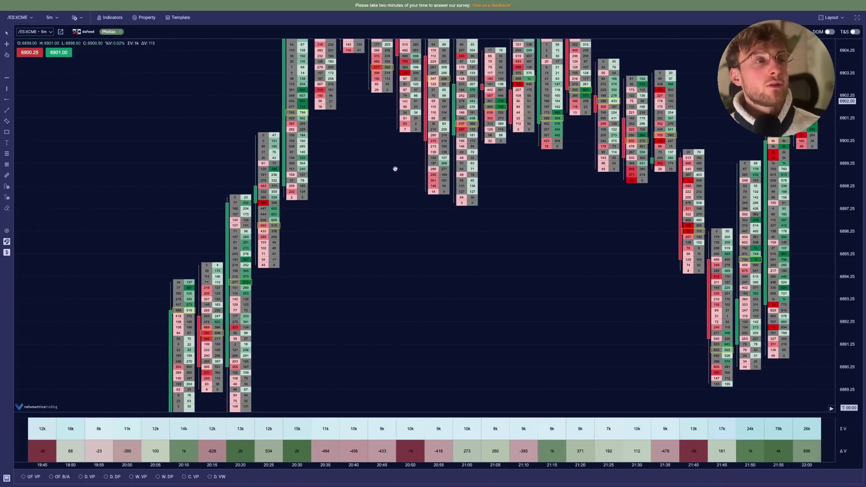
scroll(440, 176, down, 10)
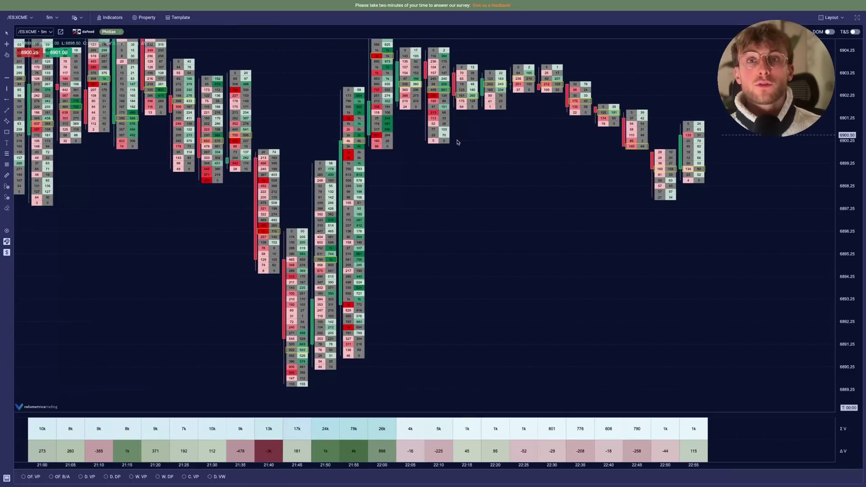